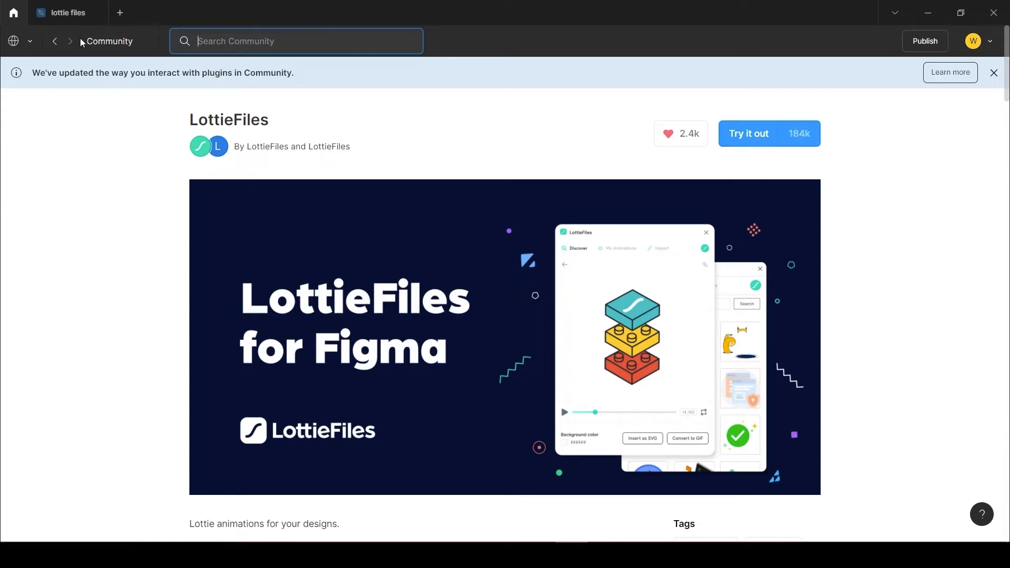
Switch to the lottie files design and check which device size preset Frame 1 uses.
{"action": "left_click", "coordinate": [67, 14]}
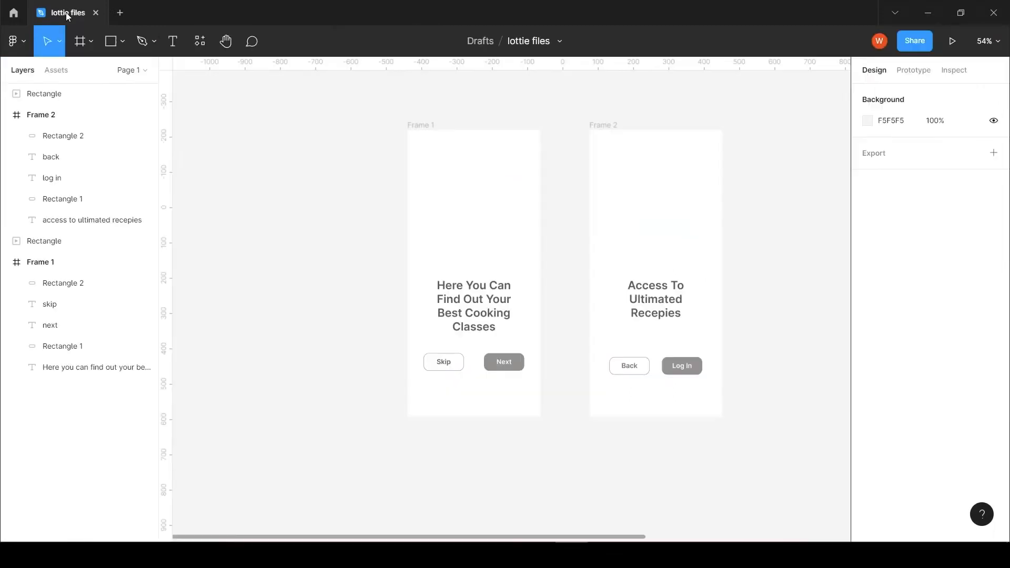
{"action": "left_click", "coordinate": [411, 128]}
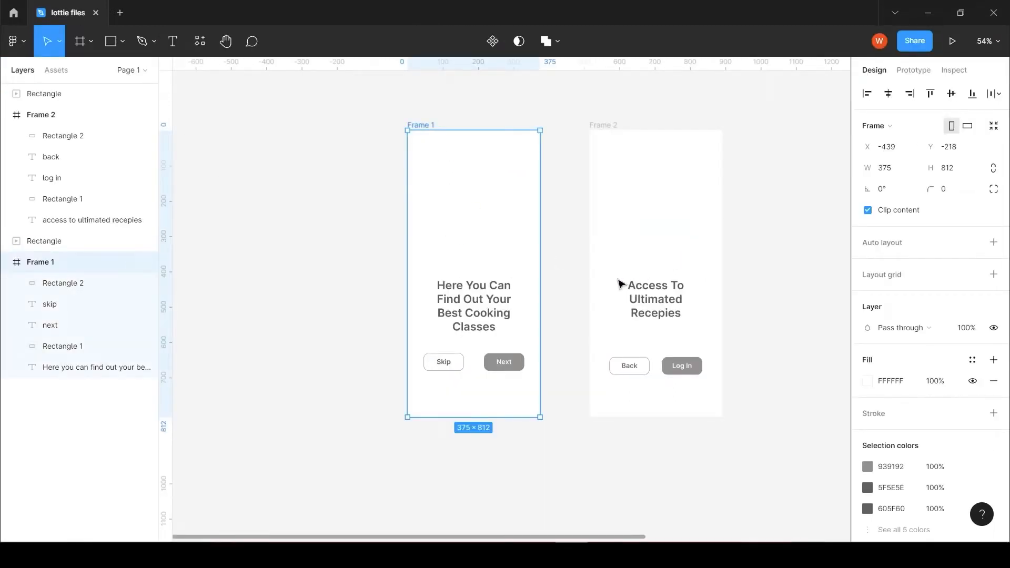
{"action": "left_click", "coordinate": [889, 126]}
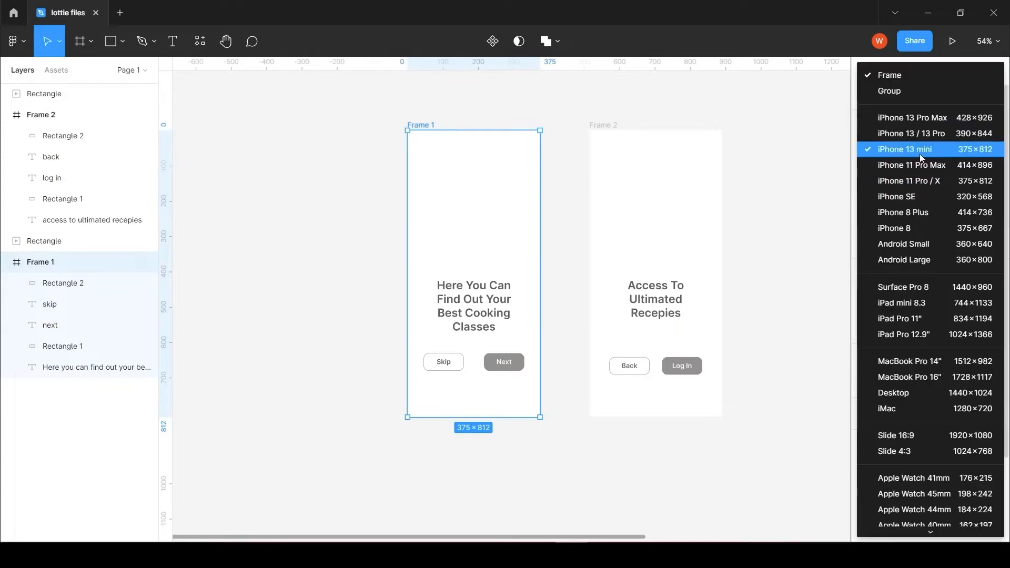
{"action": "left_click", "coordinate": [651, 153]}
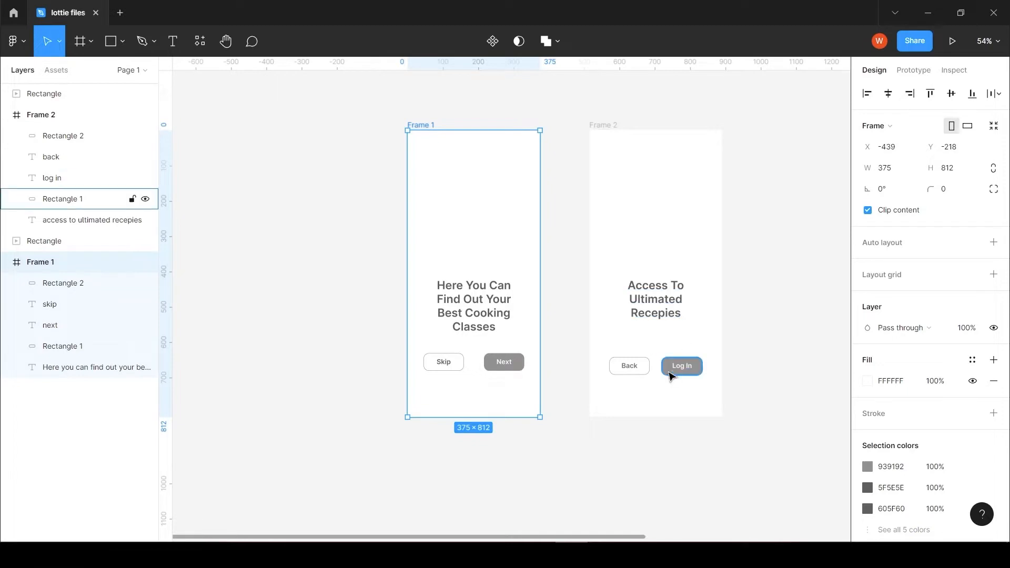
{"action": "left_click", "coordinate": [336, 251]}
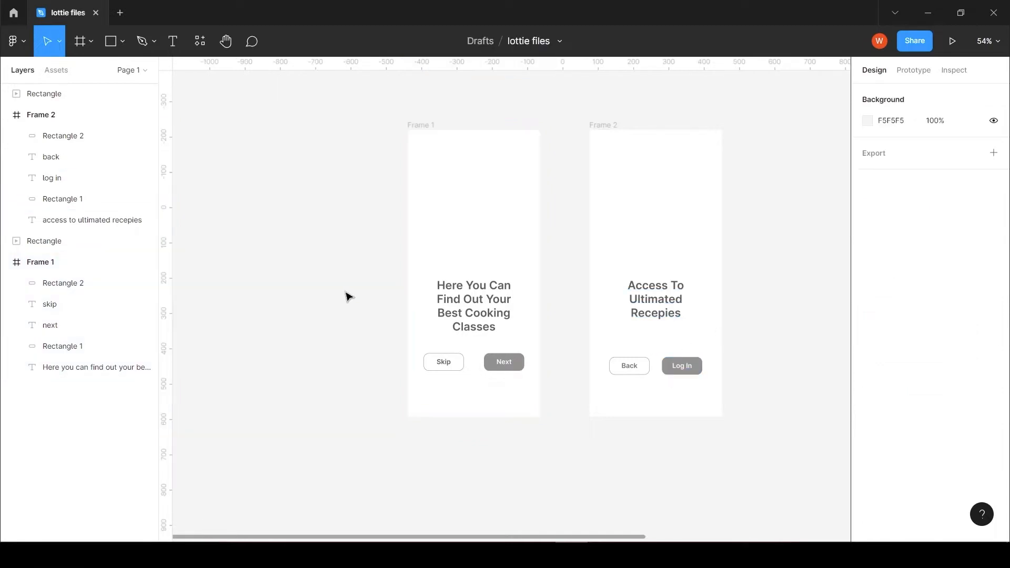
Launch the LottieFiles plugin and search its free animations for "cooking".
{"action": "right_click", "coordinate": [250, 168]}
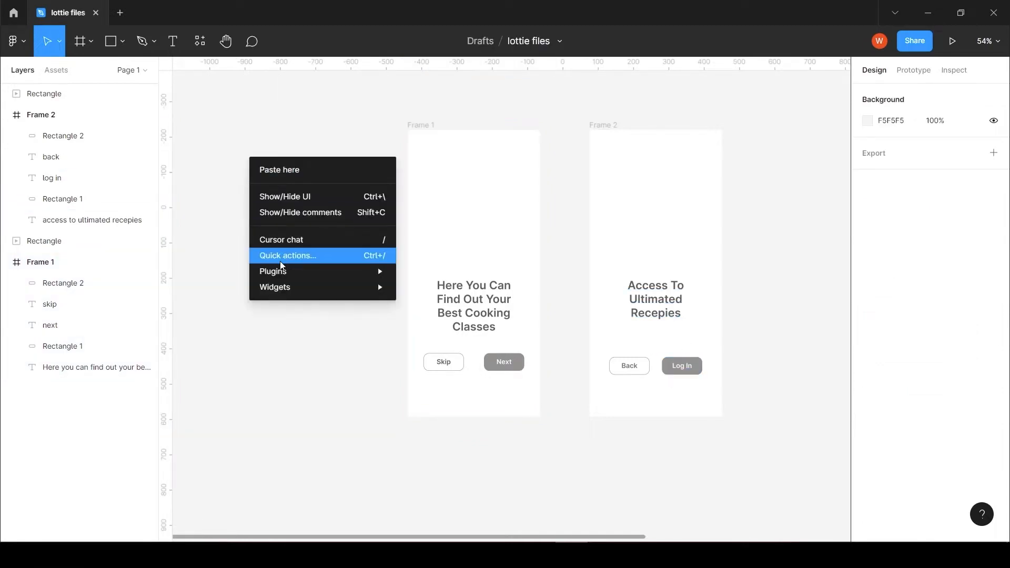
{"action": "mouse_move", "coordinate": [316, 271]}
{"action": "left_click", "coordinate": [423, 289]}
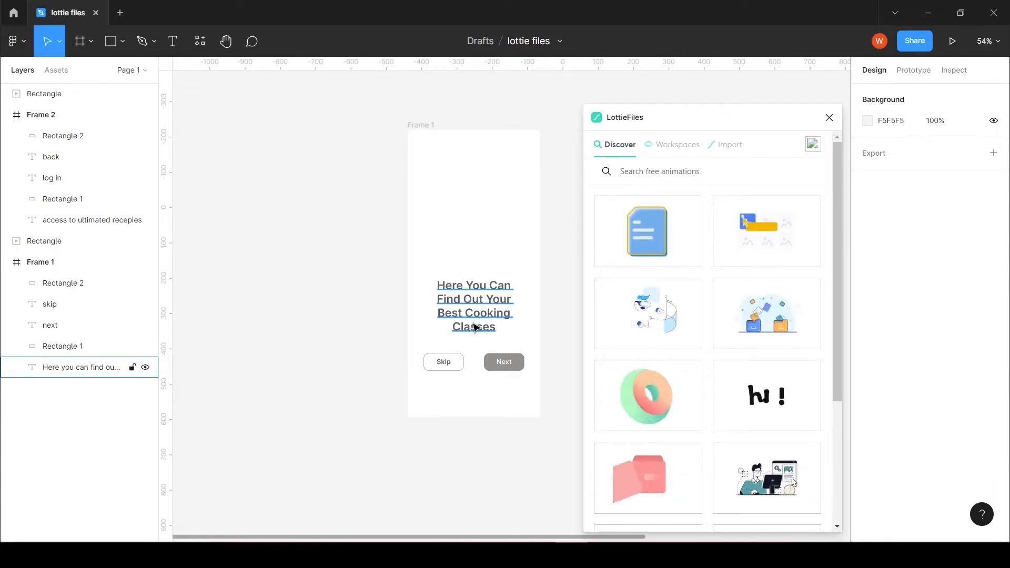
{"action": "left_click", "coordinate": [638, 174]}
{"action": "type", "text": "cooking"}
{"action": "key", "text": "Return"}
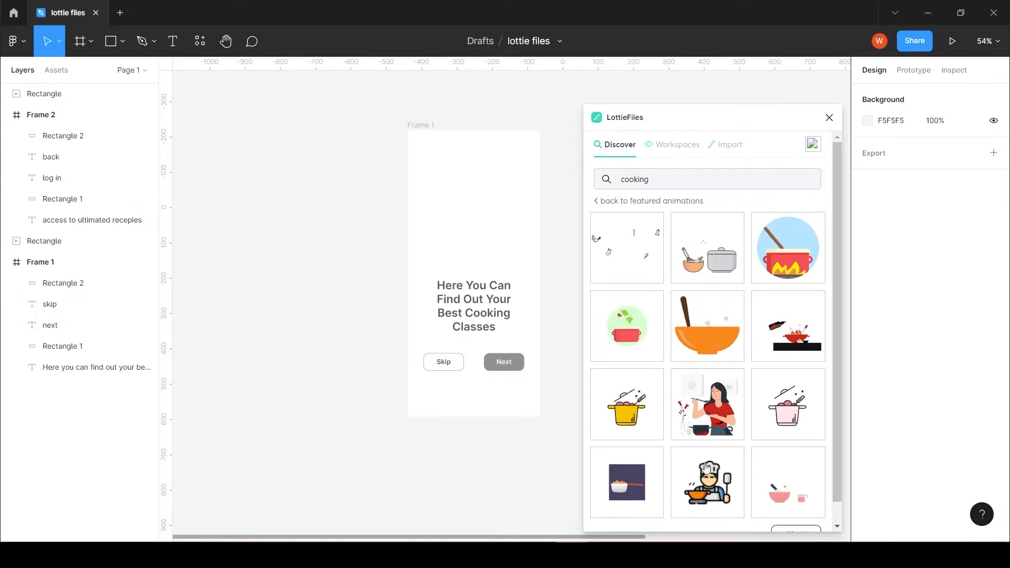
Preview the pink pot animation and the red wok animation, returning to the search results after each.
{"action": "left_click", "coordinate": [791, 416]}
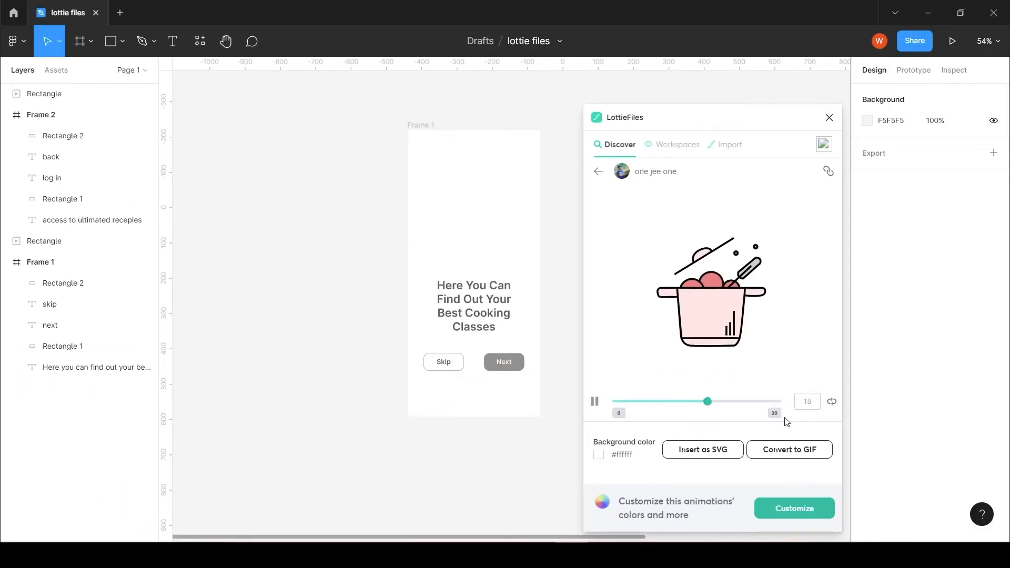
{"action": "left_click", "coordinate": [599, 171]}
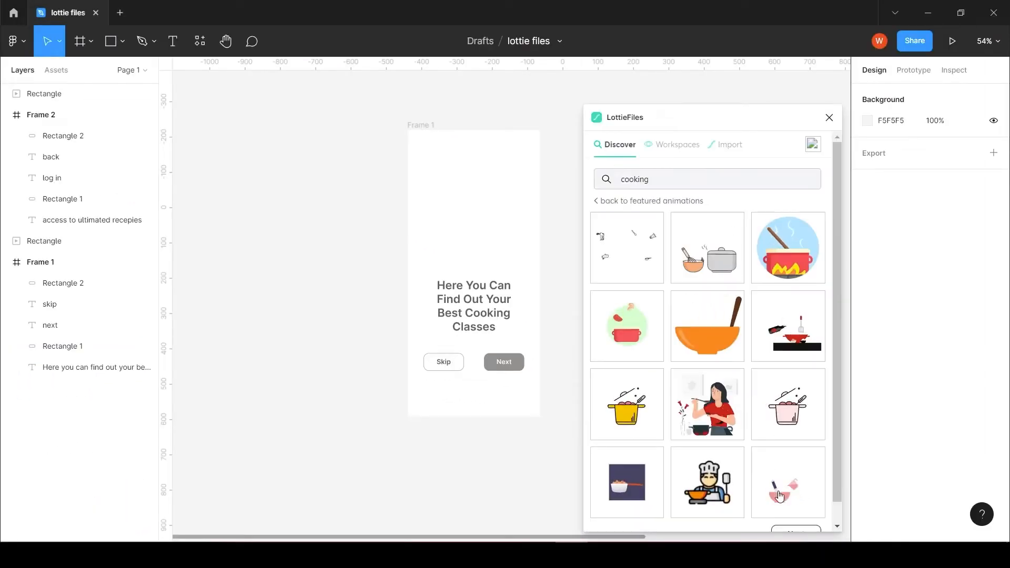
{"action": "left_click", "coordinate": [790, 342]}
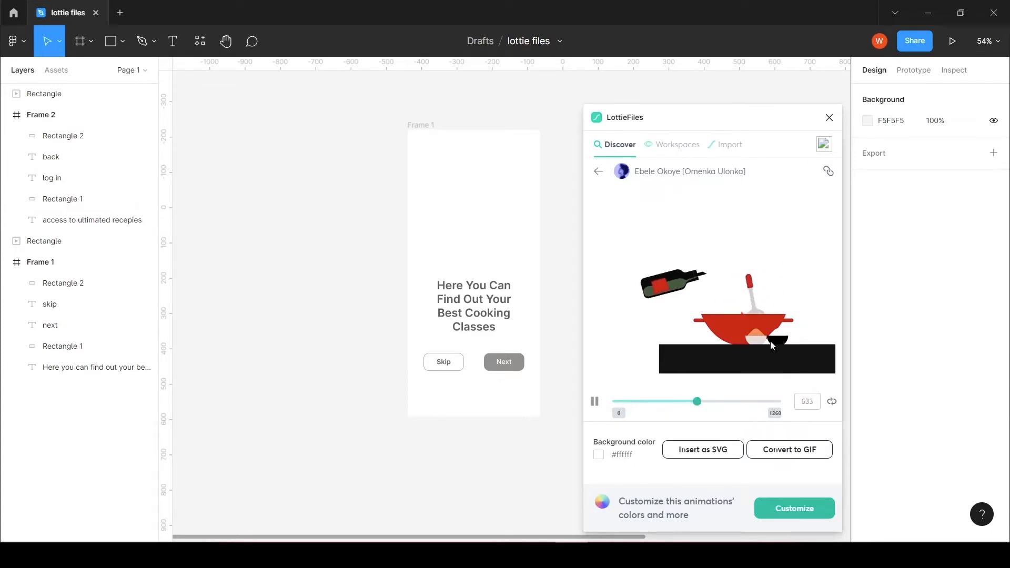
{"action": "left_click", "coordinate": [621, 150]}
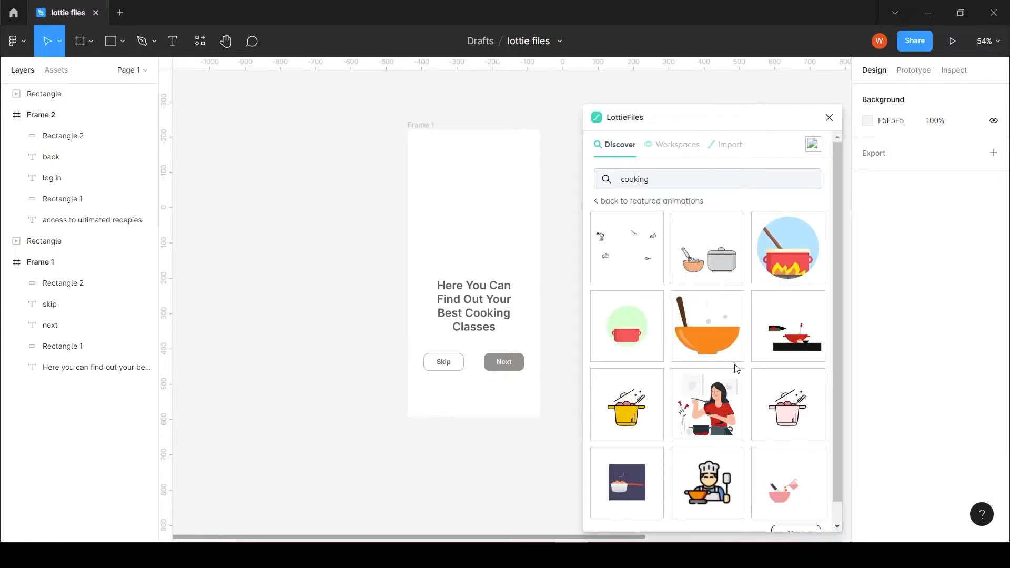
Insert the orange bowl animation as a GIF with a white #ffffff background above Frame 1's heading.
{"action": "left_click", "coordinate": [704, 351]}
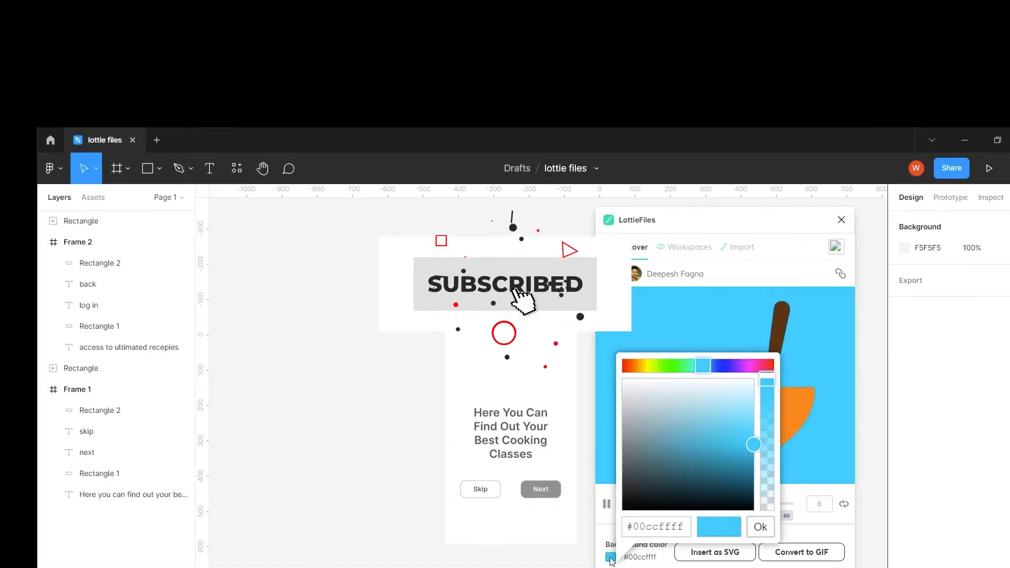
{"action": "left_click_drag", "start_coordinate": [753, 444], "coordinate": [623, 379]}
{"action": "left_click", "coordinate": [760, 369]}
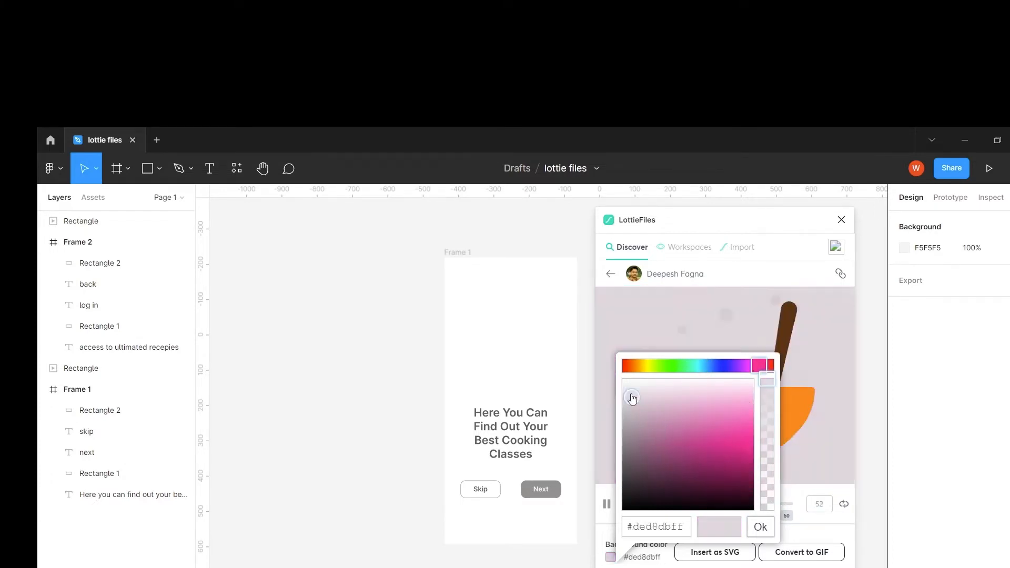
{"action": "left_click", "coordinate": [761, 528]}
{"action": "left_click", "coordinate": [806, 557]}
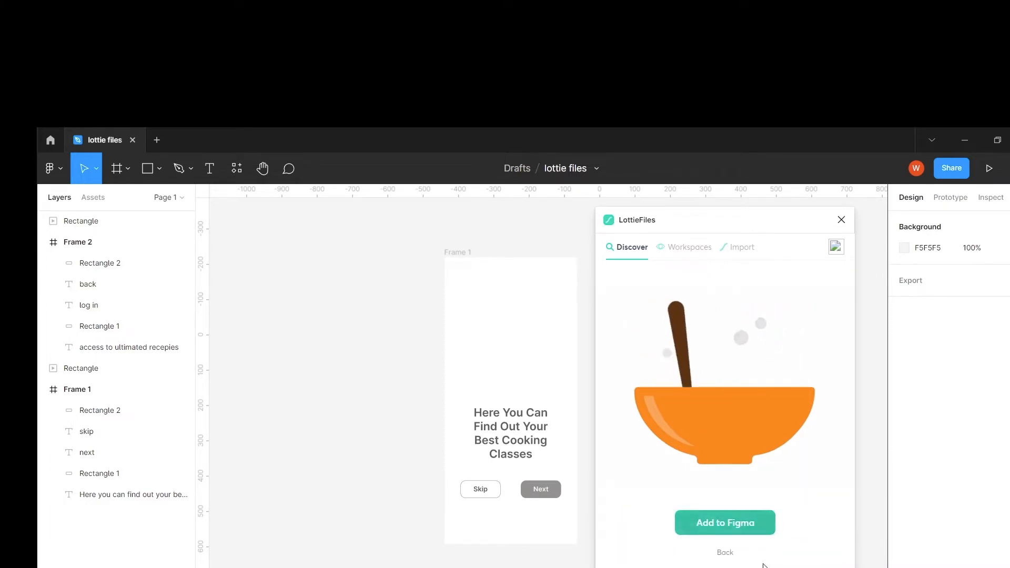
{"action": "left_click_drag", "start_coordinate": [722, 528], "coordinate": [523, 353]}
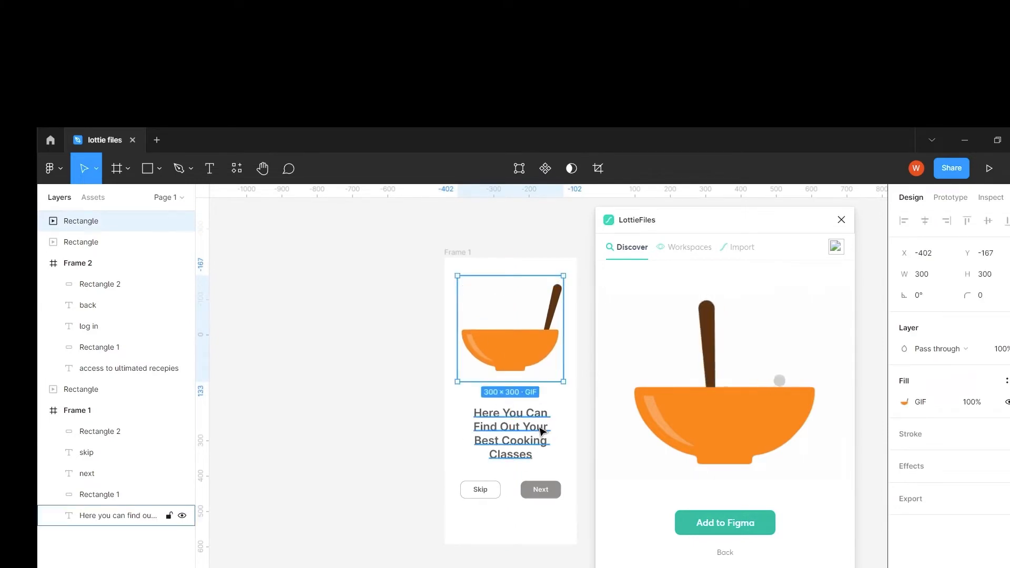
Add the yellow pot animation to the canvas as a GIF and close the LottieFiles plugin.
{"action": "left_click", "coordinate": [726, 553]}
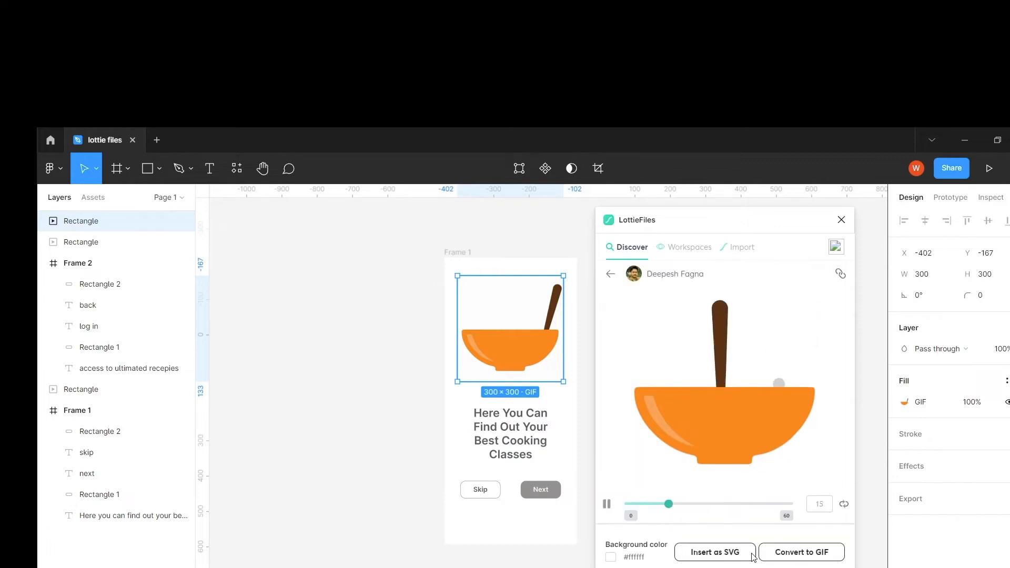
{"action": "left_click", "coordinate": [631, 283]}
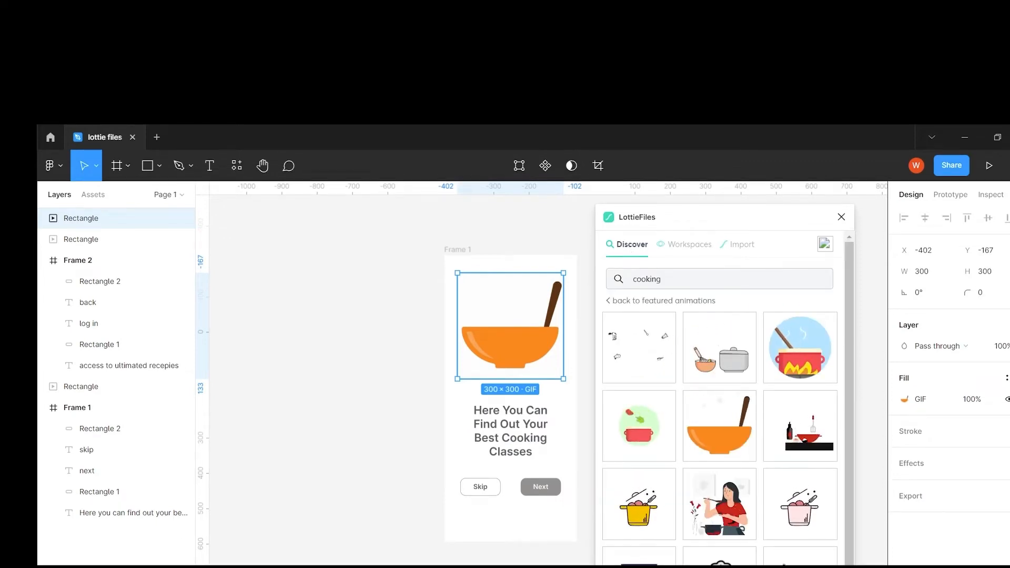
{"action": "left_click", "coordinate": [640, 518]}
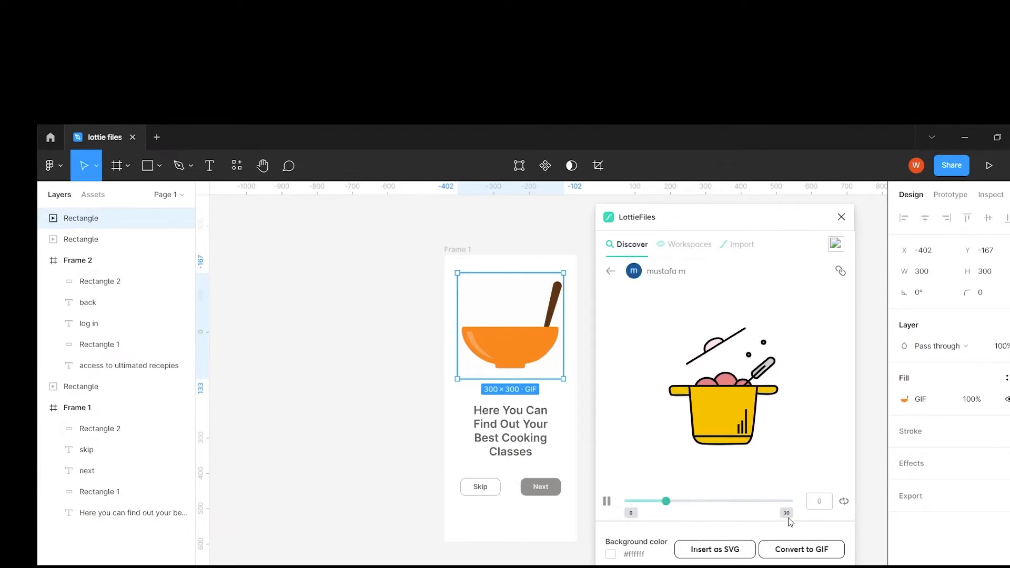
{"action": "left_click", "coordinate": [801, 553]}
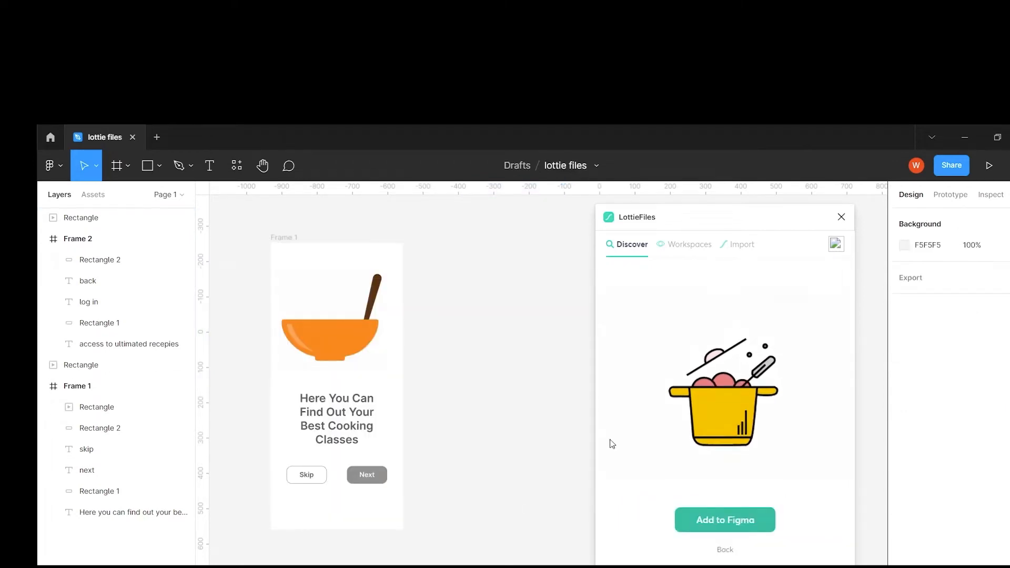
{"action": "left_click", "coordinate": [724, 528]}
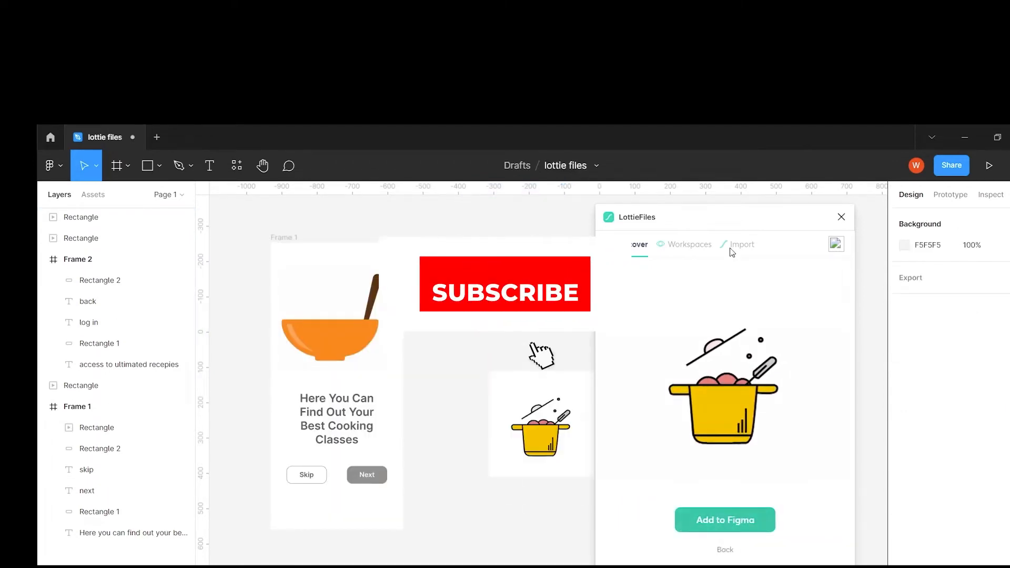
{"action": "left_click", "coordinate": [842, 217]}
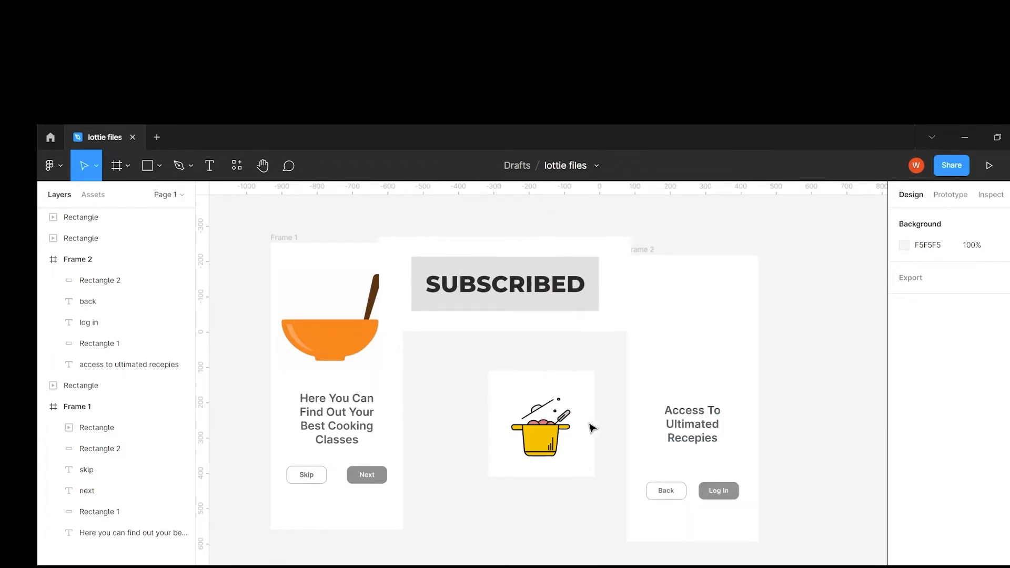
Place the yellow pot GIF above Frame 2's heading and reposition Frame 2 closer to Frame 1, level with it.
{"action": "left_click_drag", "start_coordinate": [554, 426], "coordinate": [704, 332]}
{"action": "left_click_drag", "start_coordinate": [641, 250], "coordinate": [508, 246]}
{"action": "left_click_drag", "start_coordinate": [239, 232], "coordinate": [605, 537]}
{"action": "scroll", "coordinate": [607, 433], "scroll_direction": "left", "scroll_amount": 3}
{"action": "scroll", "coordinate": [608, 433], "scroll_direction": "up", "scroll_amount": 1}
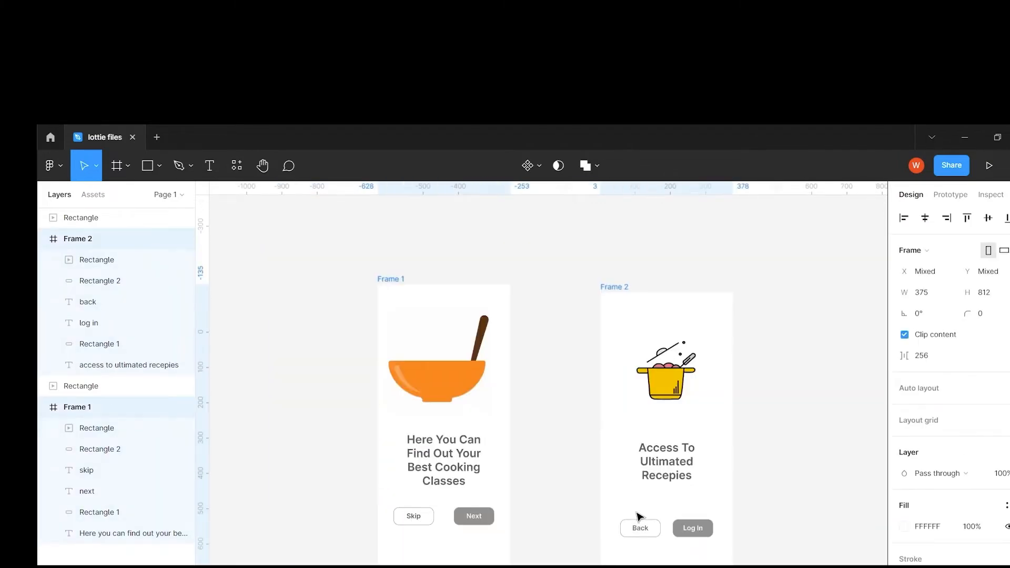
{"action": "scroll", "coordinate": [655, 510], "scroll_direction": "up", "scroll_amount": 3}
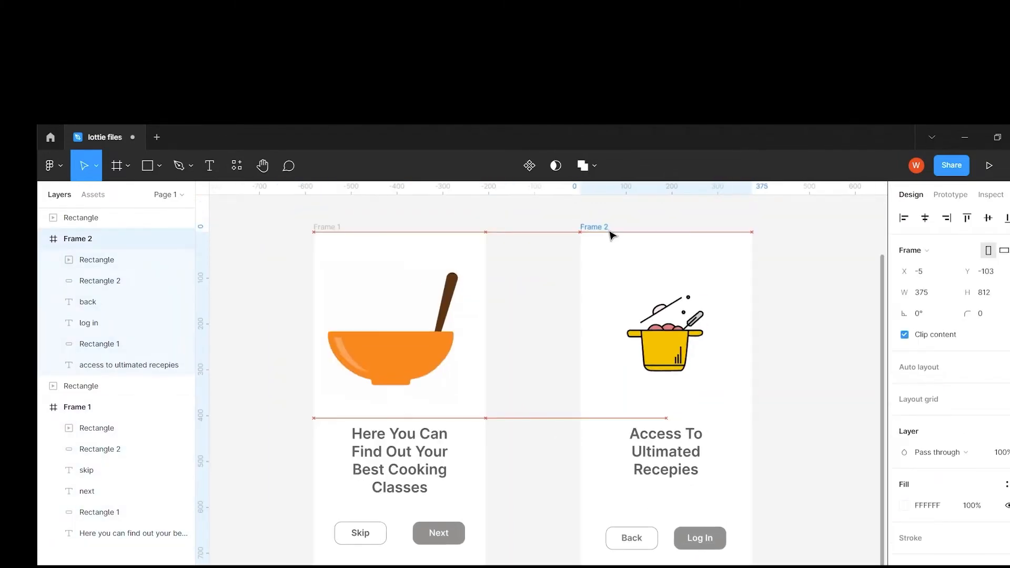
{"action": "left_click_drag", "start_coordinate": [610, 230], "coordinate": [615, 231]}
Adjust the bowl and pot GIFs within their frames and align them to each other on their vertical centers.
{"action": "left_click_drag", "start_coordinate": [402, 365], "coordinate": [410, 359]}
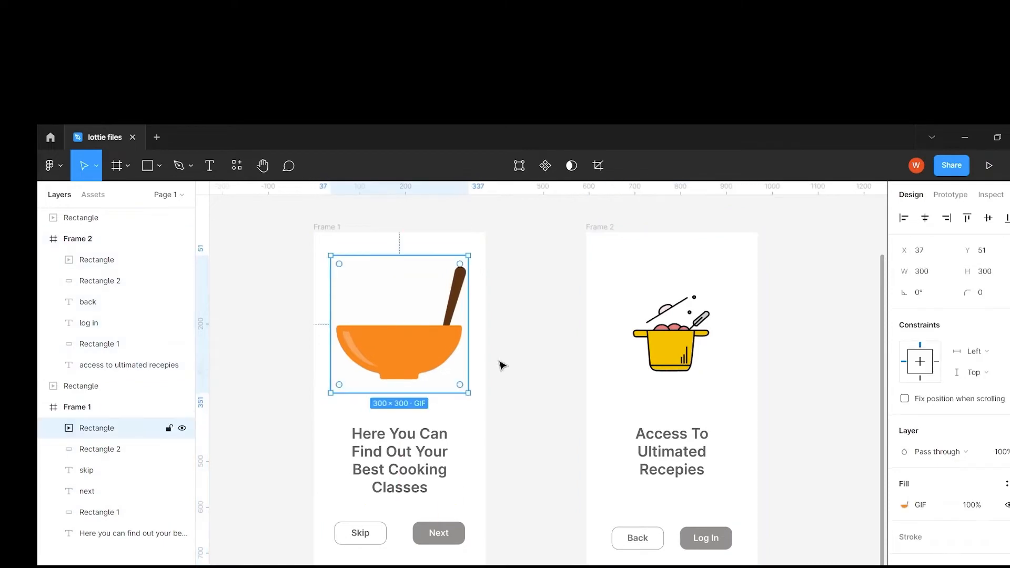
{"action": "left_click_drag", "start_coordinate": [678, 353], "coordinate": [679, 353]}
{"action": "left_click", "coordinate": [383, 368]}
{"action": "left_click", "coordinate": [684, 361], "text": "shift"}
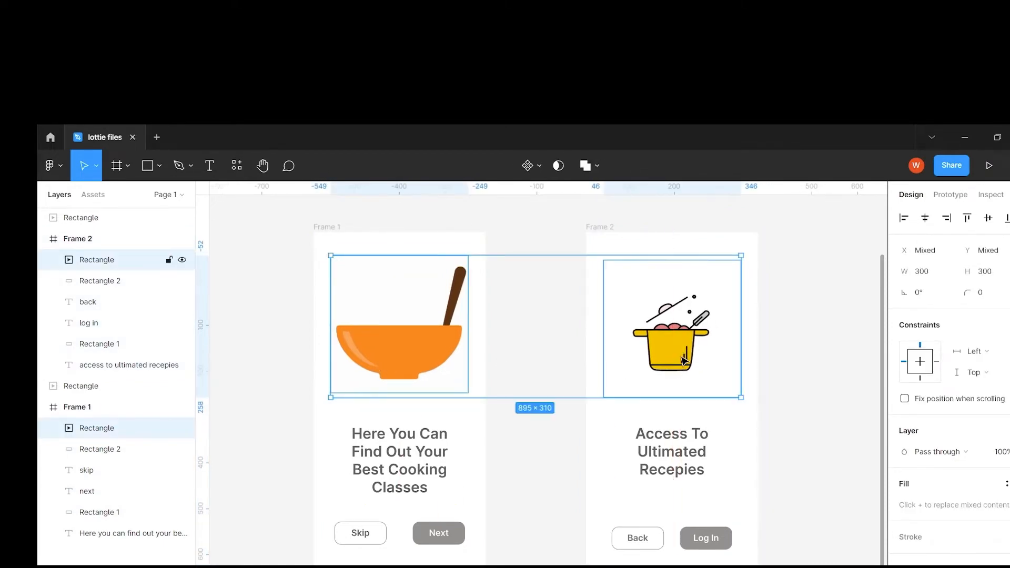
{"action": "left_click", "coordinate": [989, 219]}
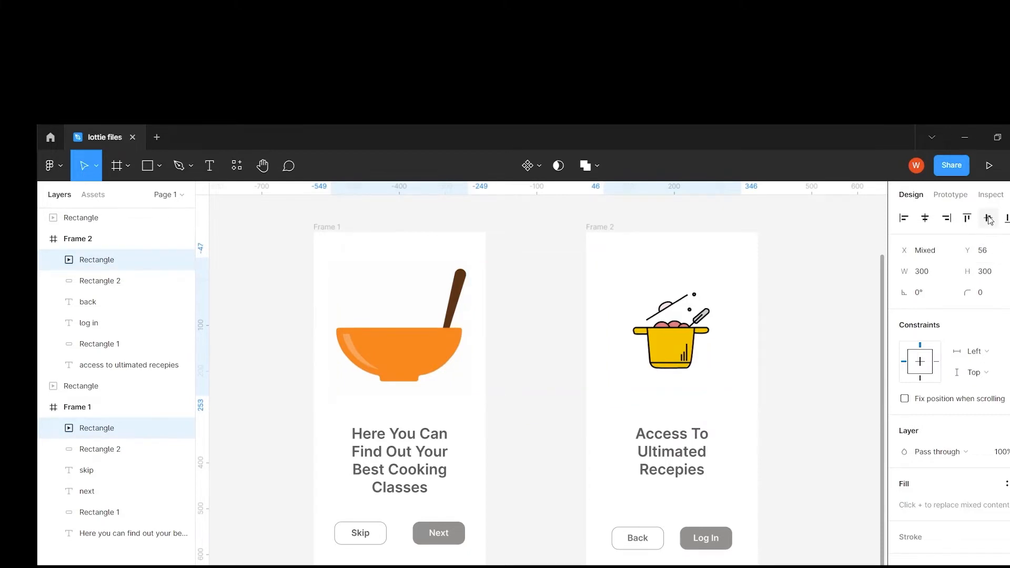
Align the two frames' heading texts to each other on their vertical centers.
{"action": "left_click", "coordinate": [679, 468]}
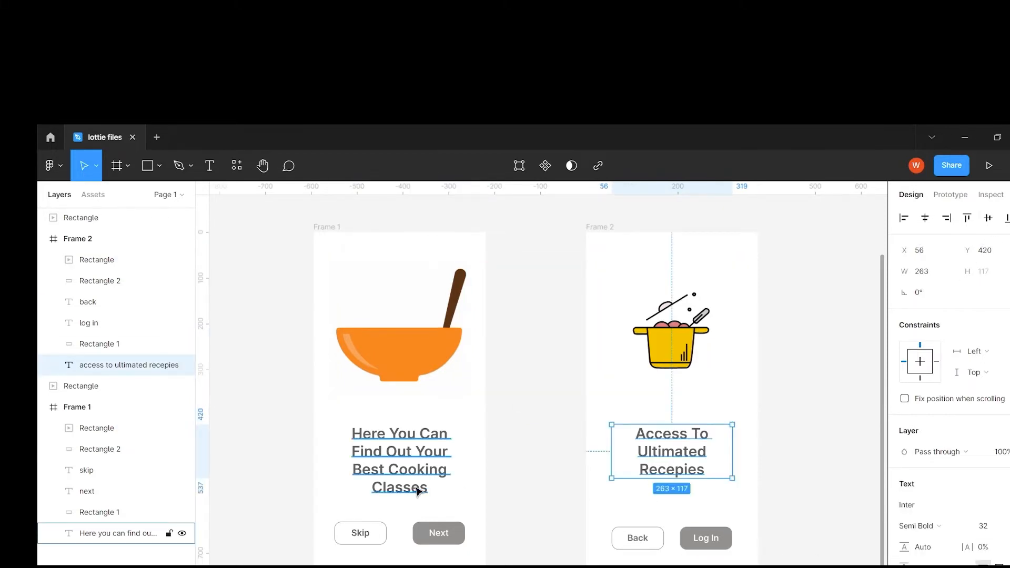
{"action": "left_click", "coordinate": [398, 466], "text": "shift"}
{"action": "left_click", "coordinate": [990, 219]}
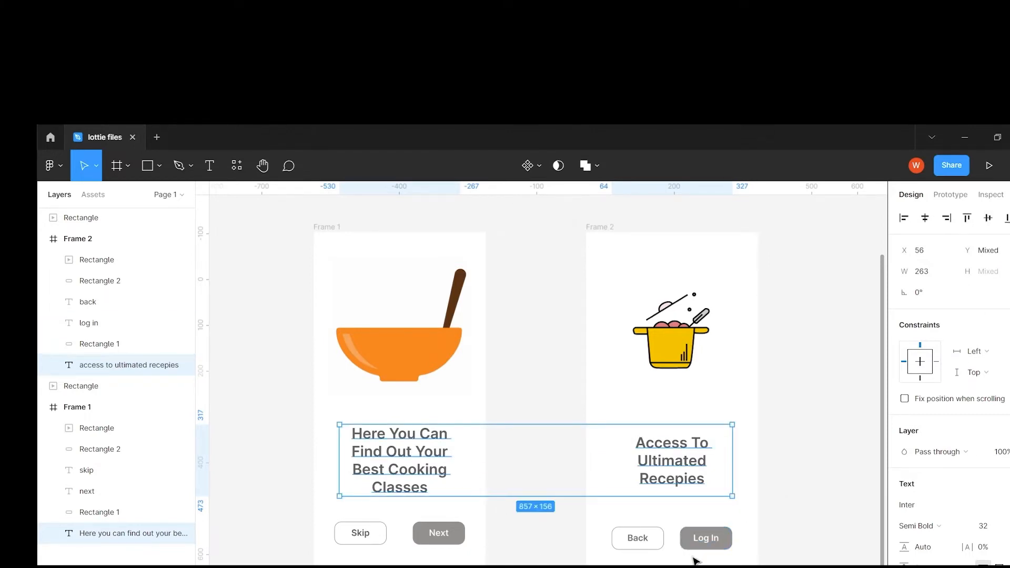
Align the Skip, Next, Back and Log In buttons with their labels on their vertical centers.
{"action": "left_click", "coordinate": [404, 559]}
{"action": "left_click_drag", "start_coordinate": [270, 514], "coordinate": [763, 565]}
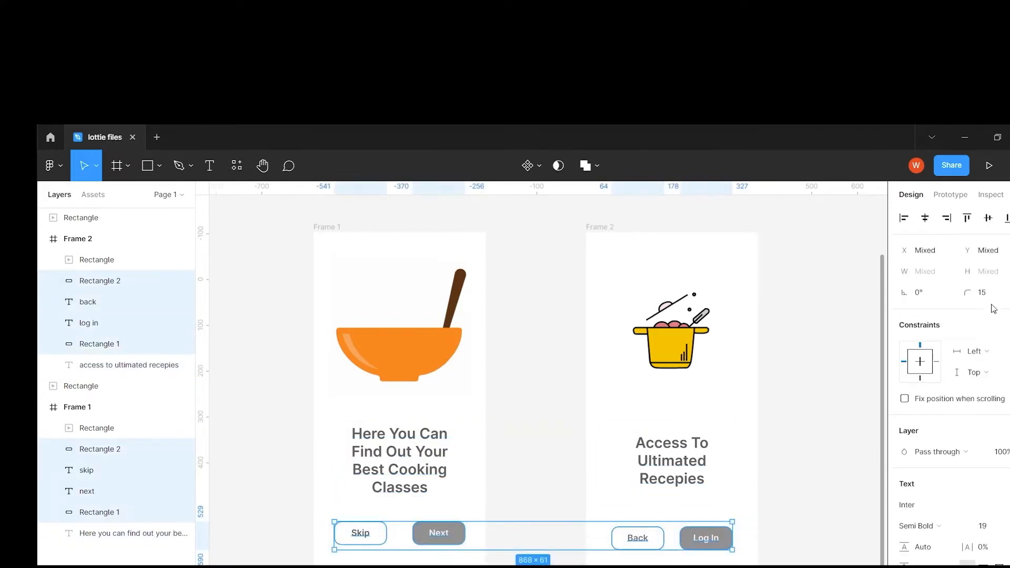
{"action": "left_click", "coordinate": [988, 219]}
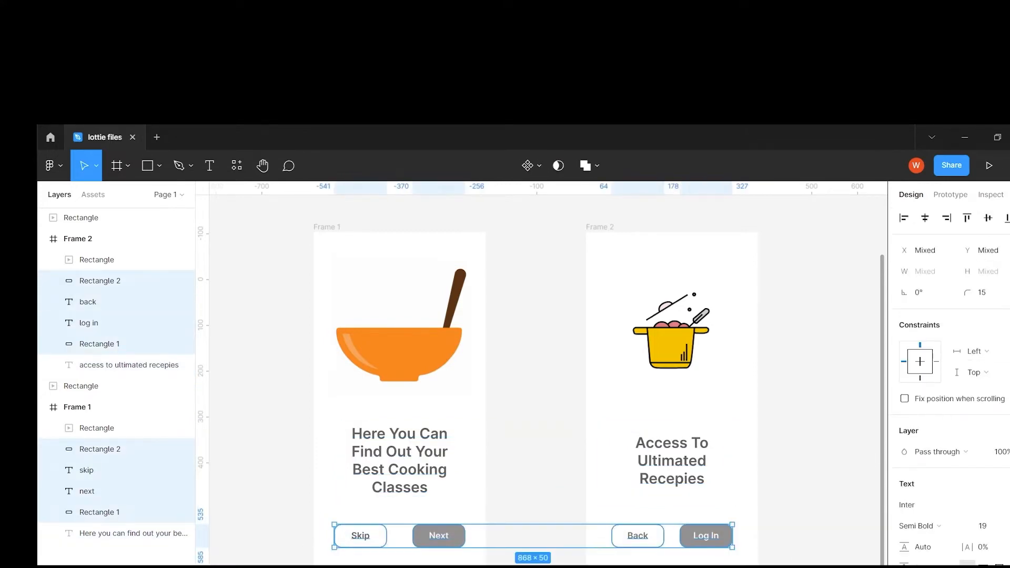
Fill the Next button with the bowl's orange, FF8622, sampled using the eyedropper.
{"action": "left_click", "coordinate": [450, 539]}
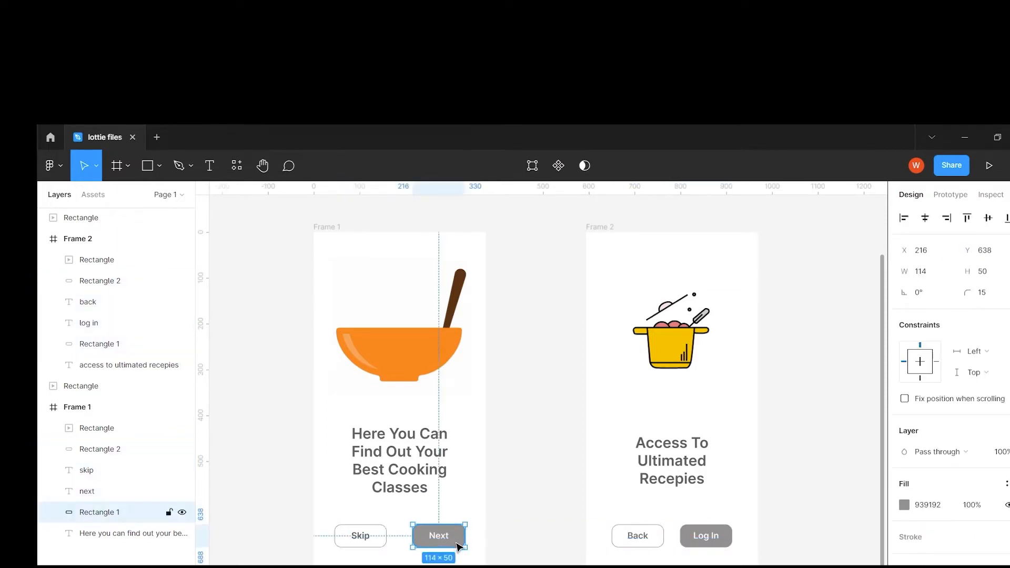
{"action": "left_click", "coordinate": [905, 505]}
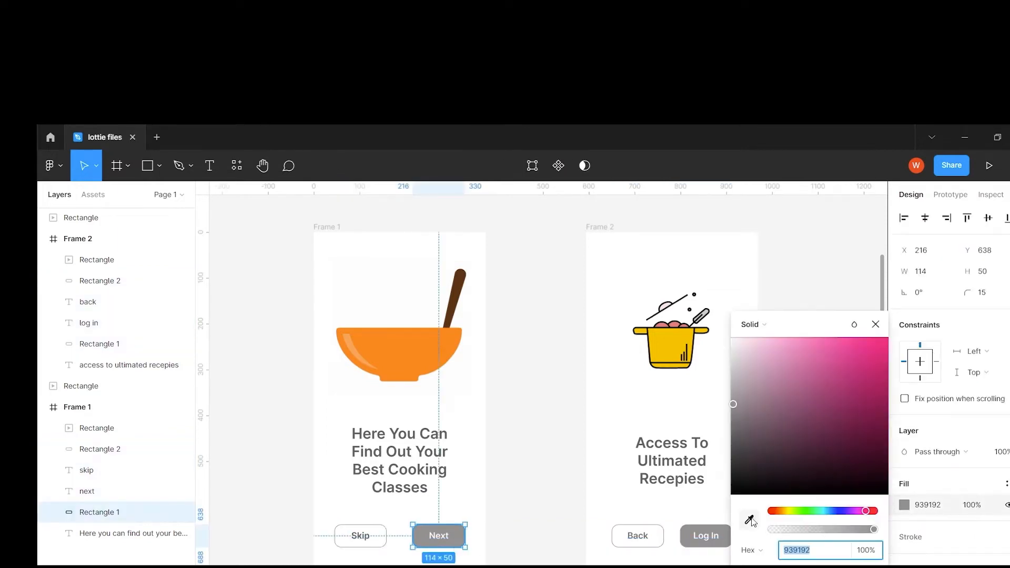
{"action": "left_click", "coordinate": [749, 520]}
{"action": "left_click", "coordinate": [445, 347]}
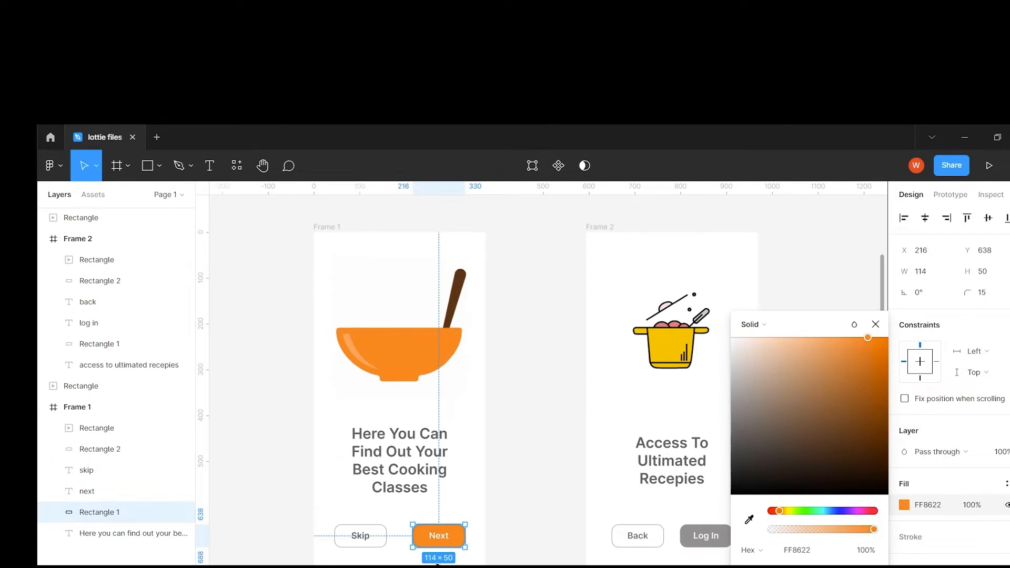
Change the Skip button's outline color to the orange FF8622.
{"action": "left_click", "coordinate": [363, 538]}
{"action": "left_click", "coordinate": [385, 545]}
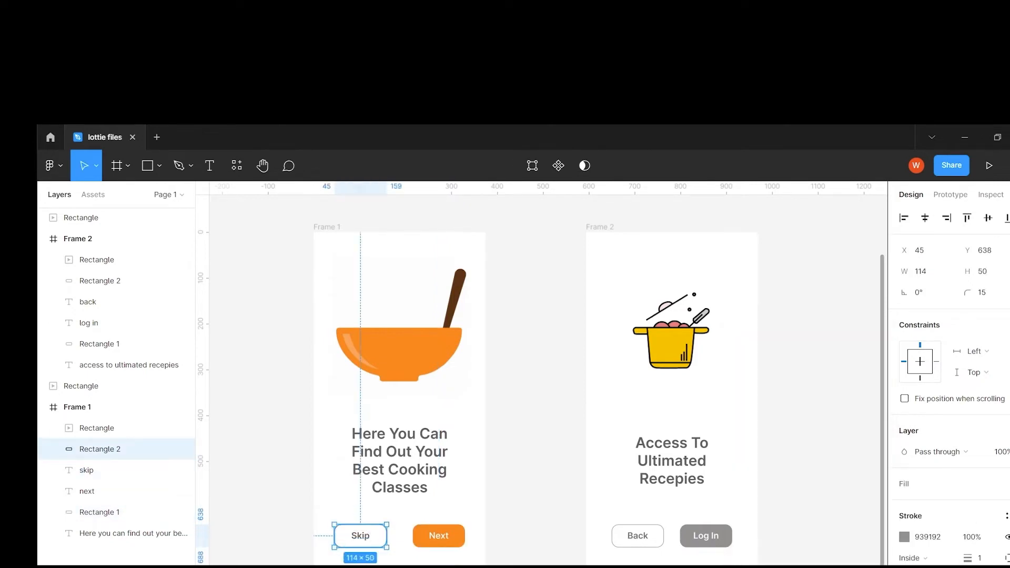
{"action": "left_click", "coordinate": [904, 537]}
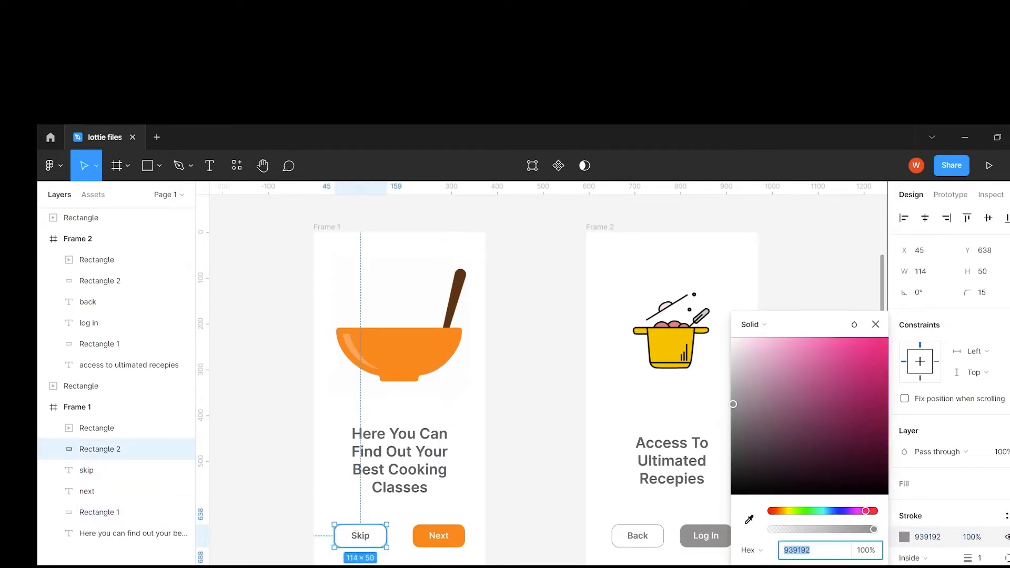
{"action": "type", "text": "FF8622"}
{"action": "key", "text": "Return"}
{"action": "left_click", "coordinate": [876, 324]}
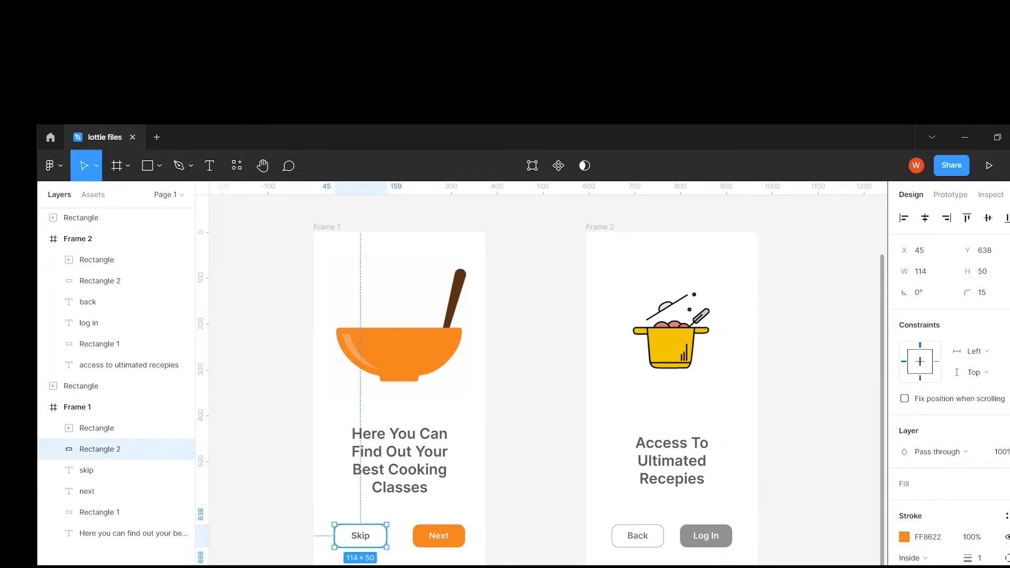
Fill the Log In button in Frame 2 with the same orange, FF8622.
{"action": "left_click", "coordinate": [705, 535]}
{"action": "left_click", "coordinate": [904, 504]}
{"action": "type", "text": "FF8622"}
{"action": "key", "text": "Return"}
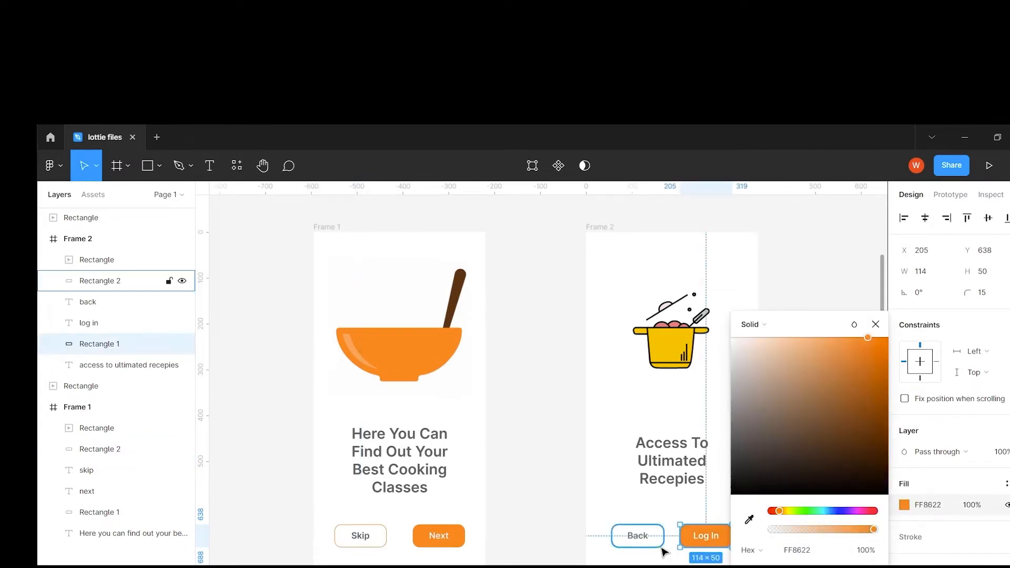
Change the Back button's outline color to the orange FF8622.
{"action": "left_click", "coordinate": [662, 545]}
{"action": "left_click", "coordinate": [904, 536]}
{"action": "type", "text": "FF8622"}
{"action": "key", "text": "Return"}
{"action": "key", "text": "Escape"}
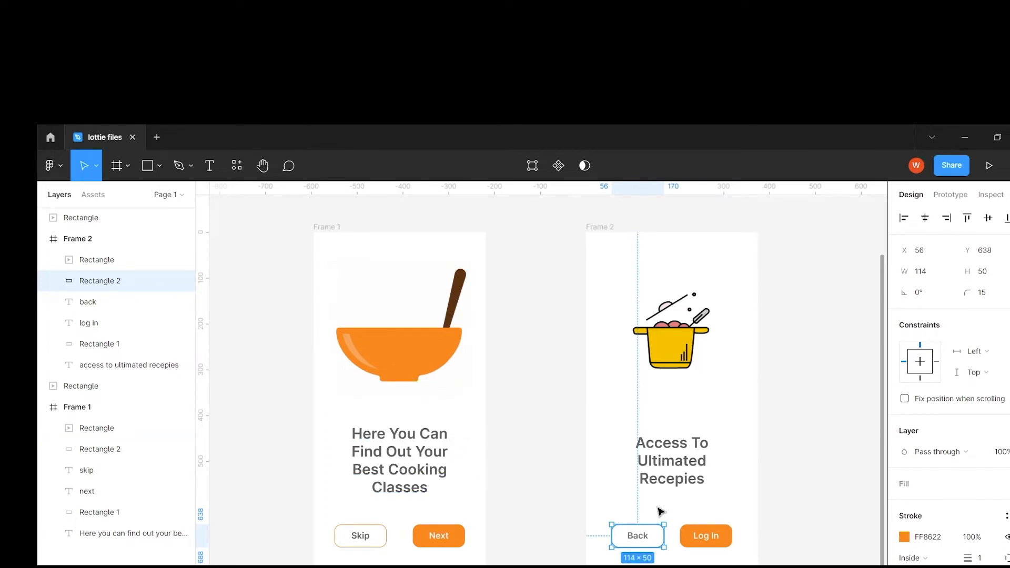
Add a prototype connection from the Next button to Frame 2, navigating on tap with the Dissolve animation.
{"action": "left_click", "coordinate": [950, 195]}
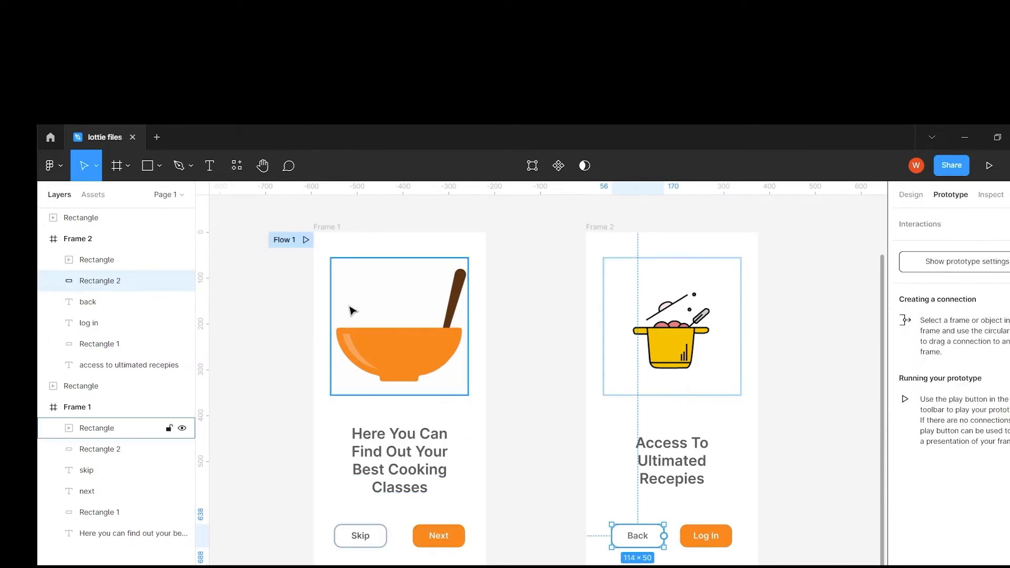
{"action": "left_click", "coordinate": [306, 240]}
{"action": "left_click", "coordinate": [325, 227]}
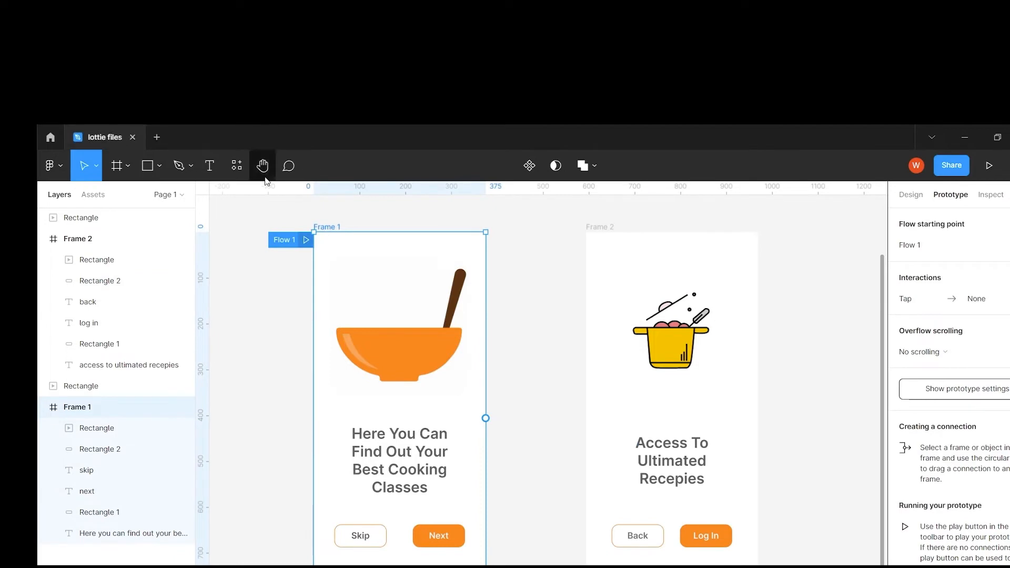
{"action": "left_click", "coordinate": [523, 548]}
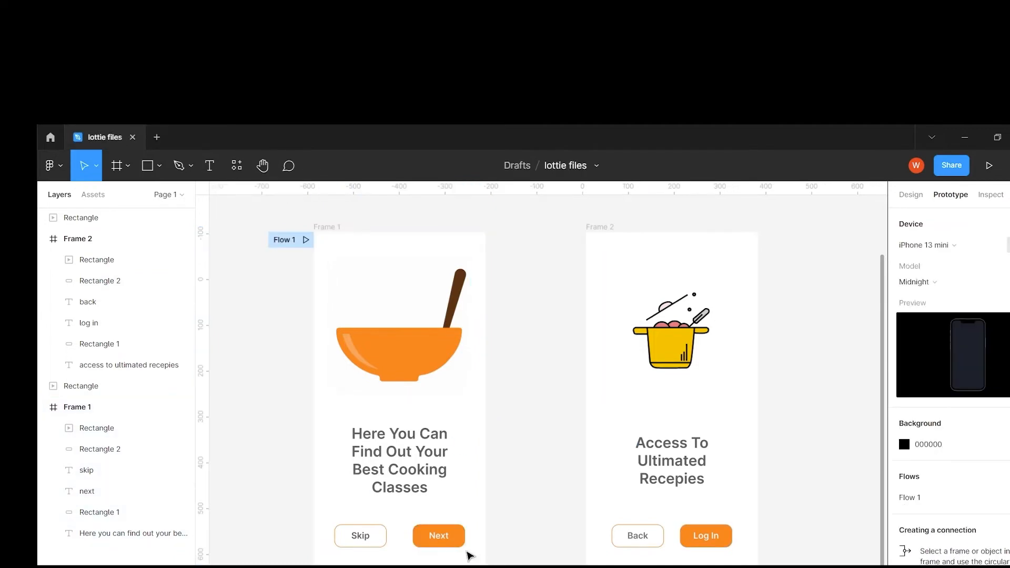
{"action": "left_click", "coordinate": [457, 538]}
{"action": "left_click_drag", "start_coordinate": [465, 536], "coordinate": [595, 557]}
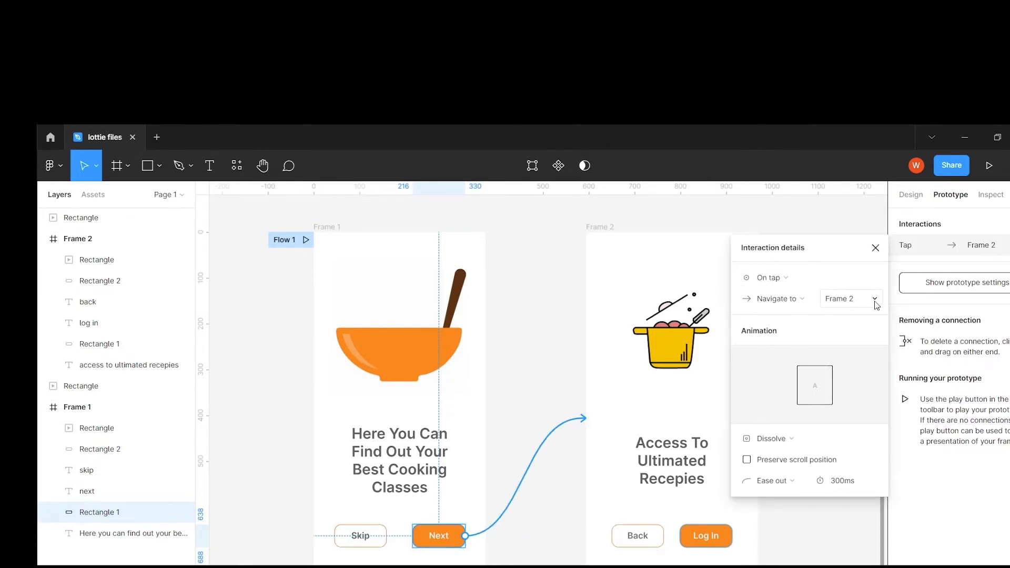
{"action": "left_click", "coordinate": [869, 439]}
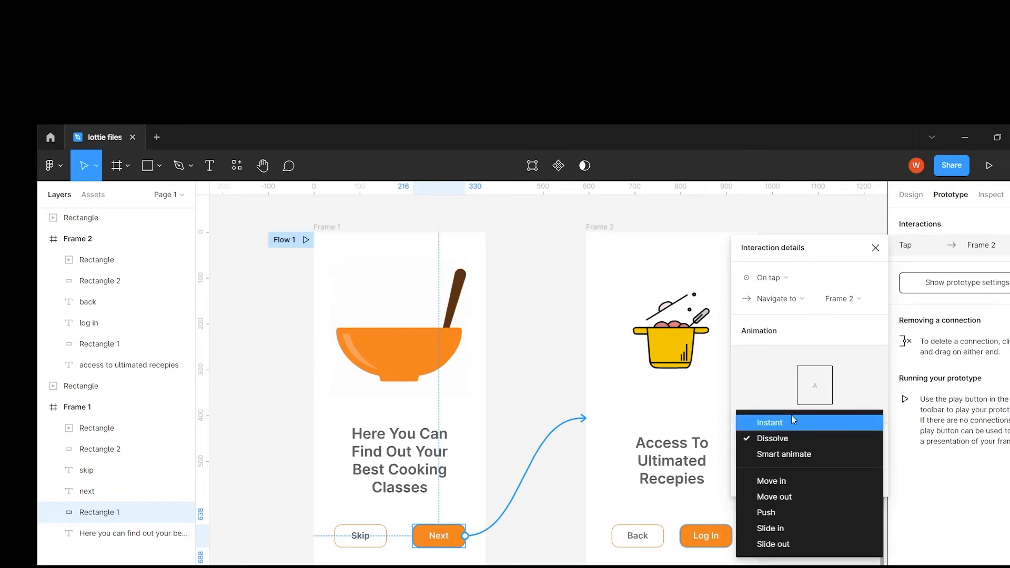
{"action": "left_click", "coordinate": [802, 439]}
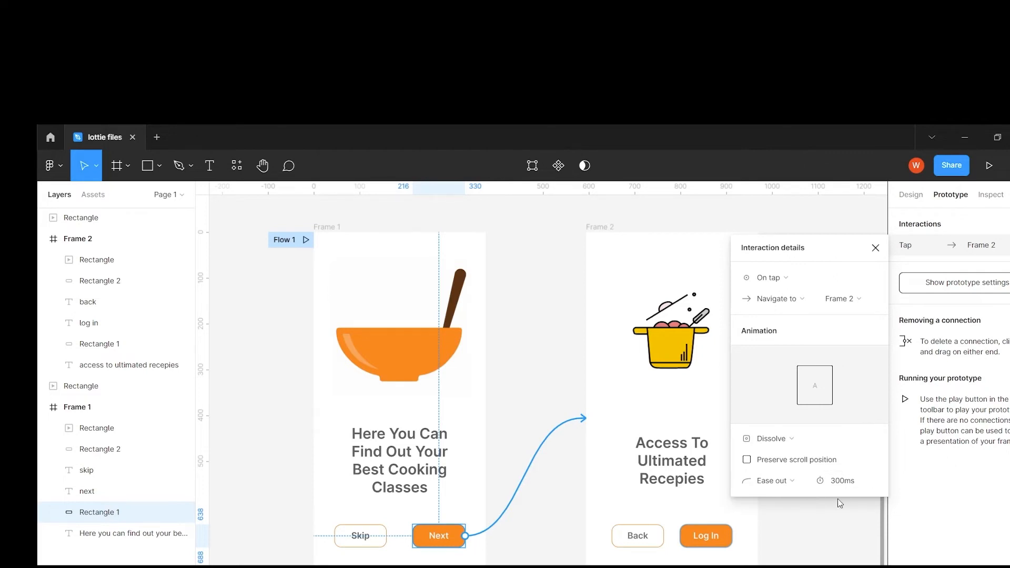
{"action": "left_click", "coordinate": [819, 543]}
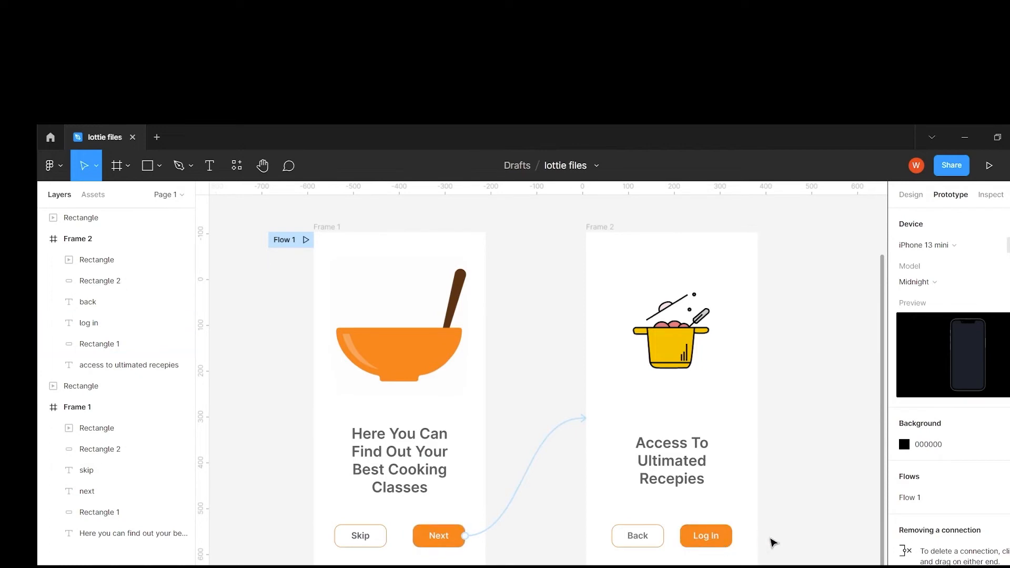
Add a prototype connection from Frame 2's Back button to Frame 1, navigating on tap with Dissolve.
{"action": "left_click", "coordinate": [639, 536]}
{"action": "left_click", "coordinate": [657, 543]}
{"action": "left_click_drag", "start_coordinate": [664, 535], "coordinate": [492, 496]}
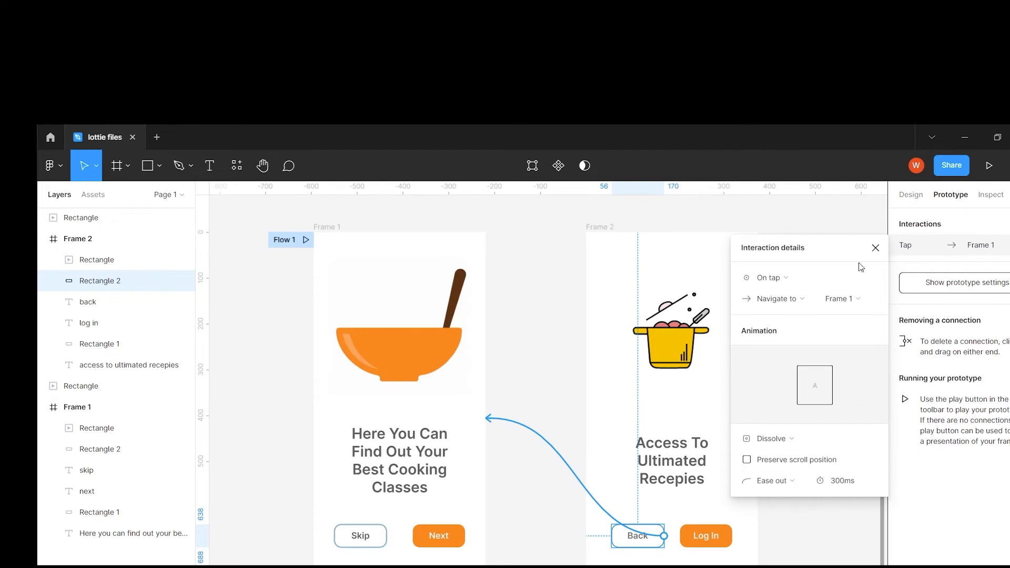
{"action": "left_click", "coordinate": [876, 248]}
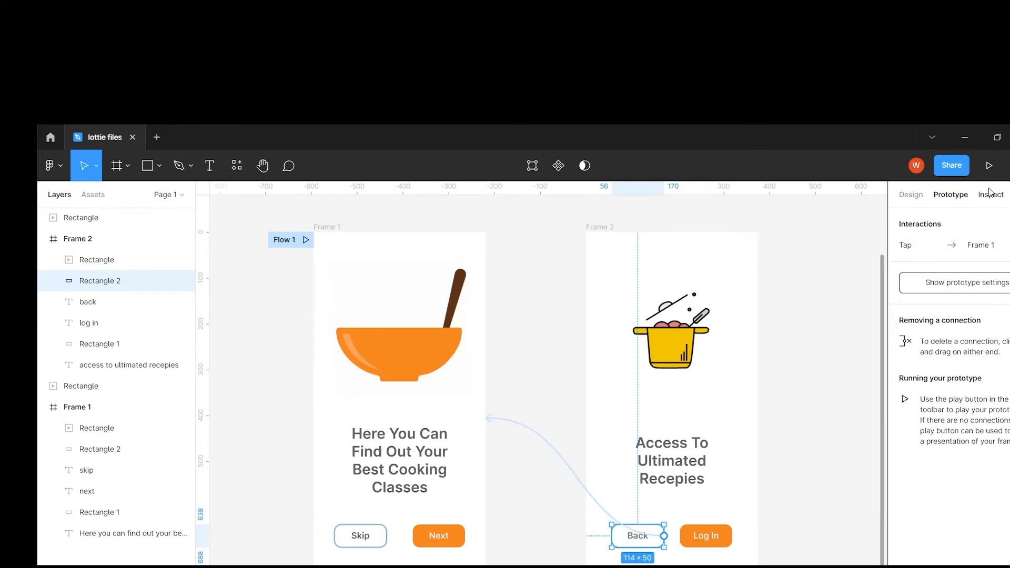
Present the prototype starting from Frame 1 and test the Next and Back buttons between the two screens.
{"action": "left_click", "coordinate": [989, 168]}
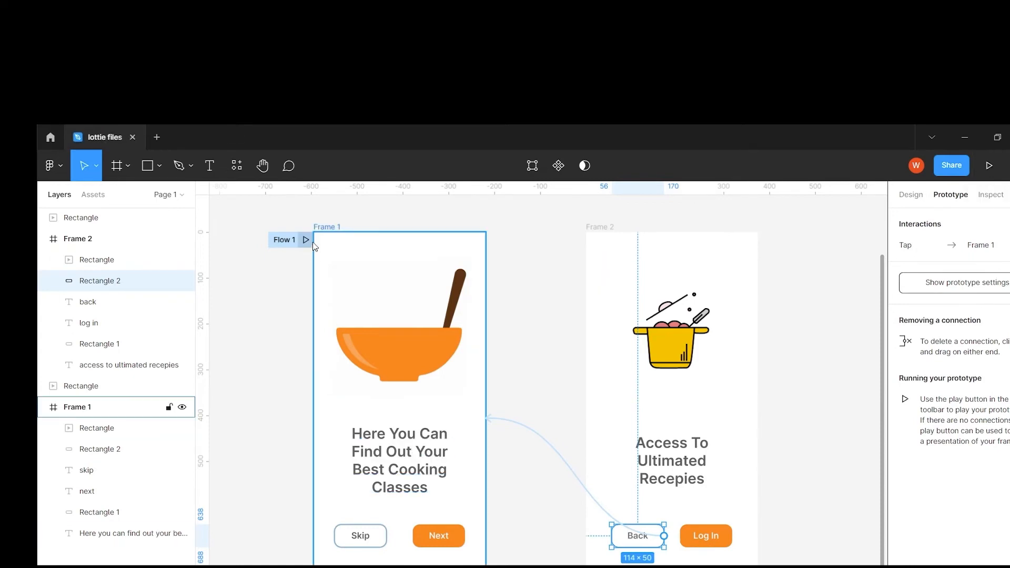
{"action": "left_click", "coordinate": [326, 227]}
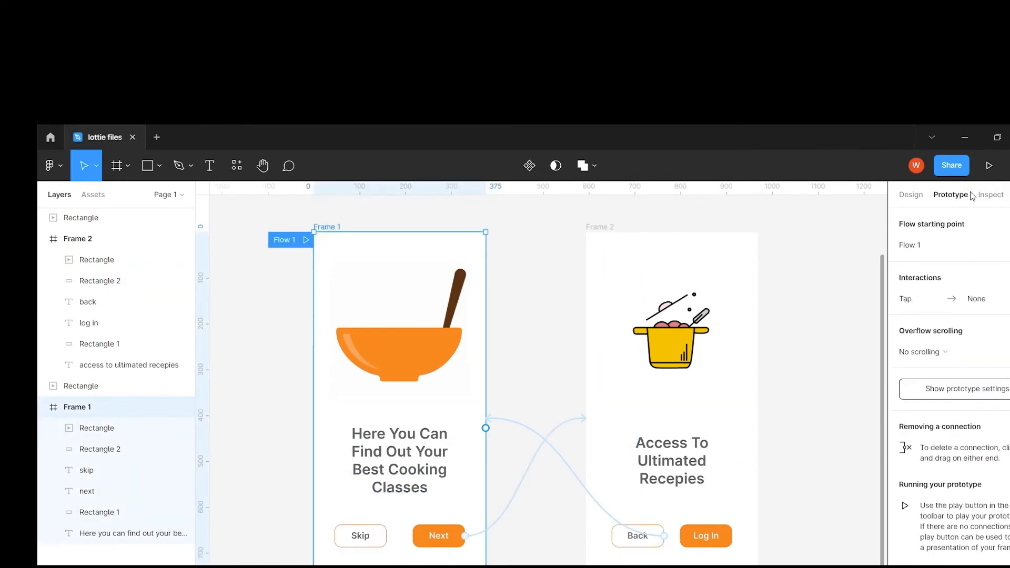
{"action": "left_click", "coordinate": [989, 169]}
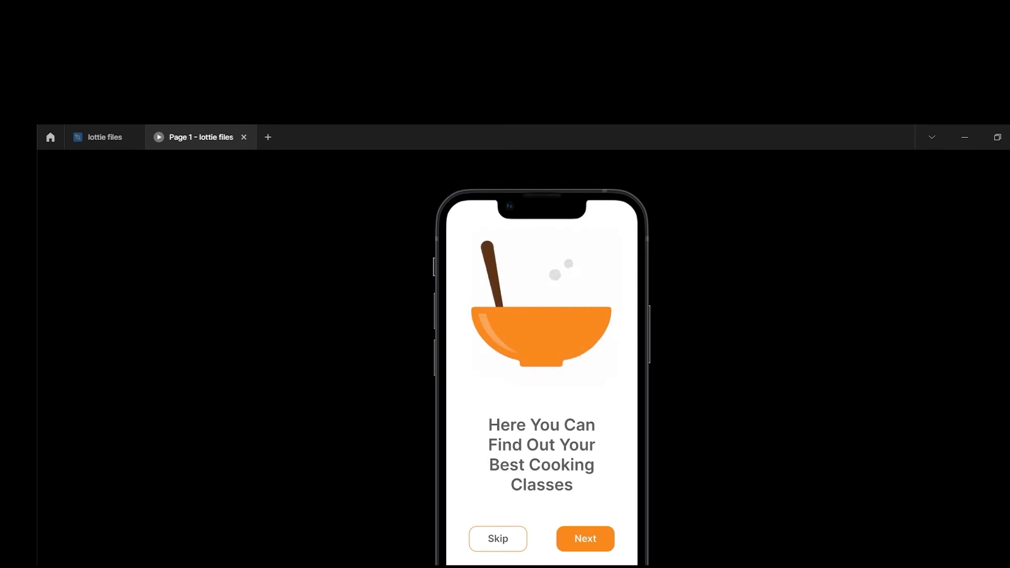
{"action": "left_click", "coordinate": [586, 539]}
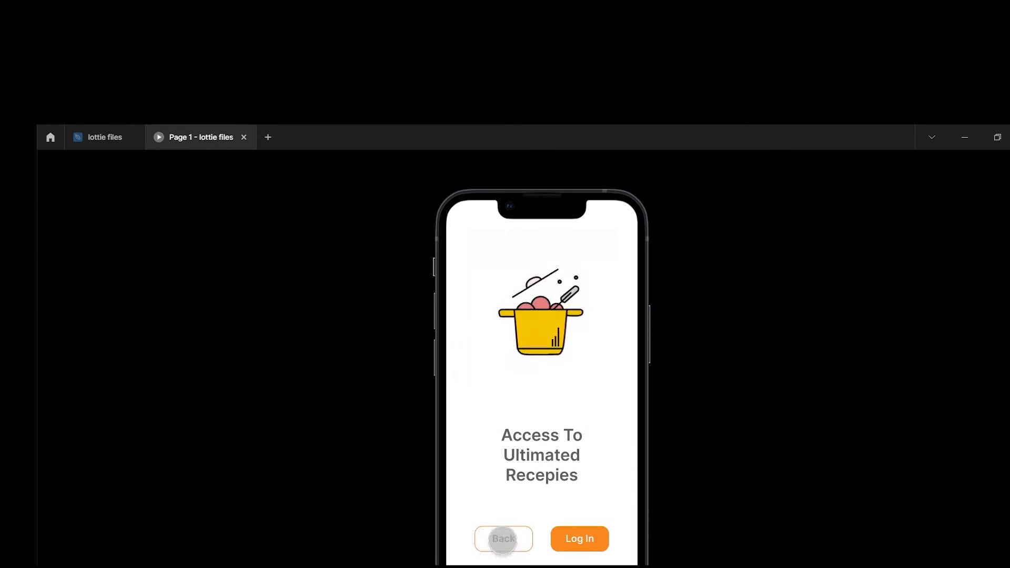
{"action": "left_click", "coordinate": [503, 540]}
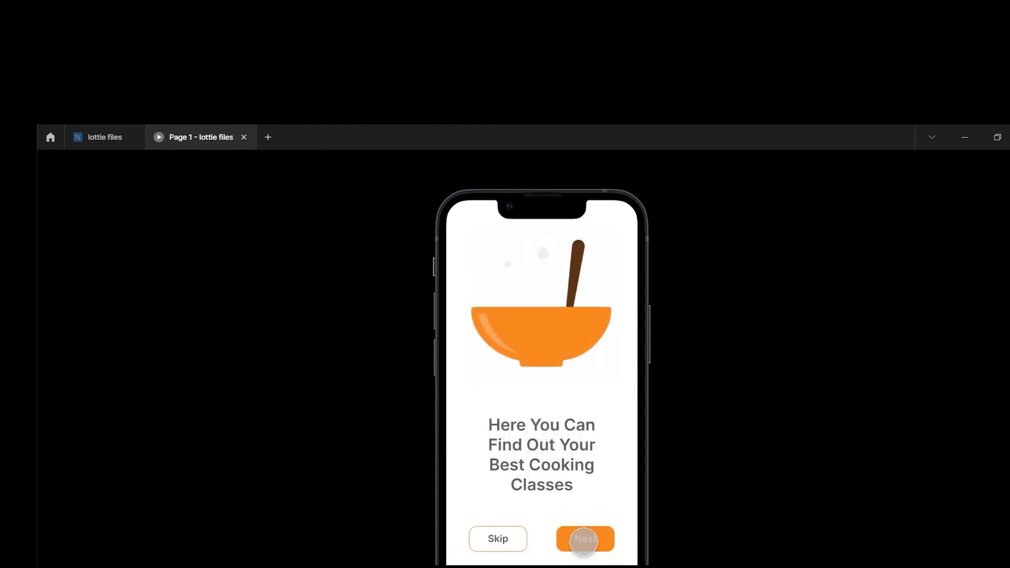
{"action": "left_click", "coordinate": [584, 539]}
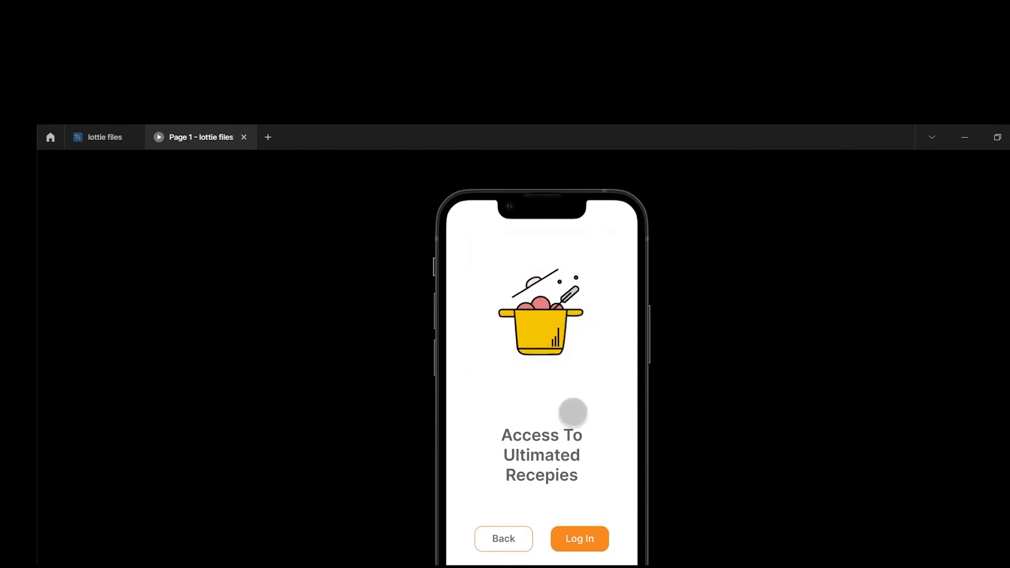